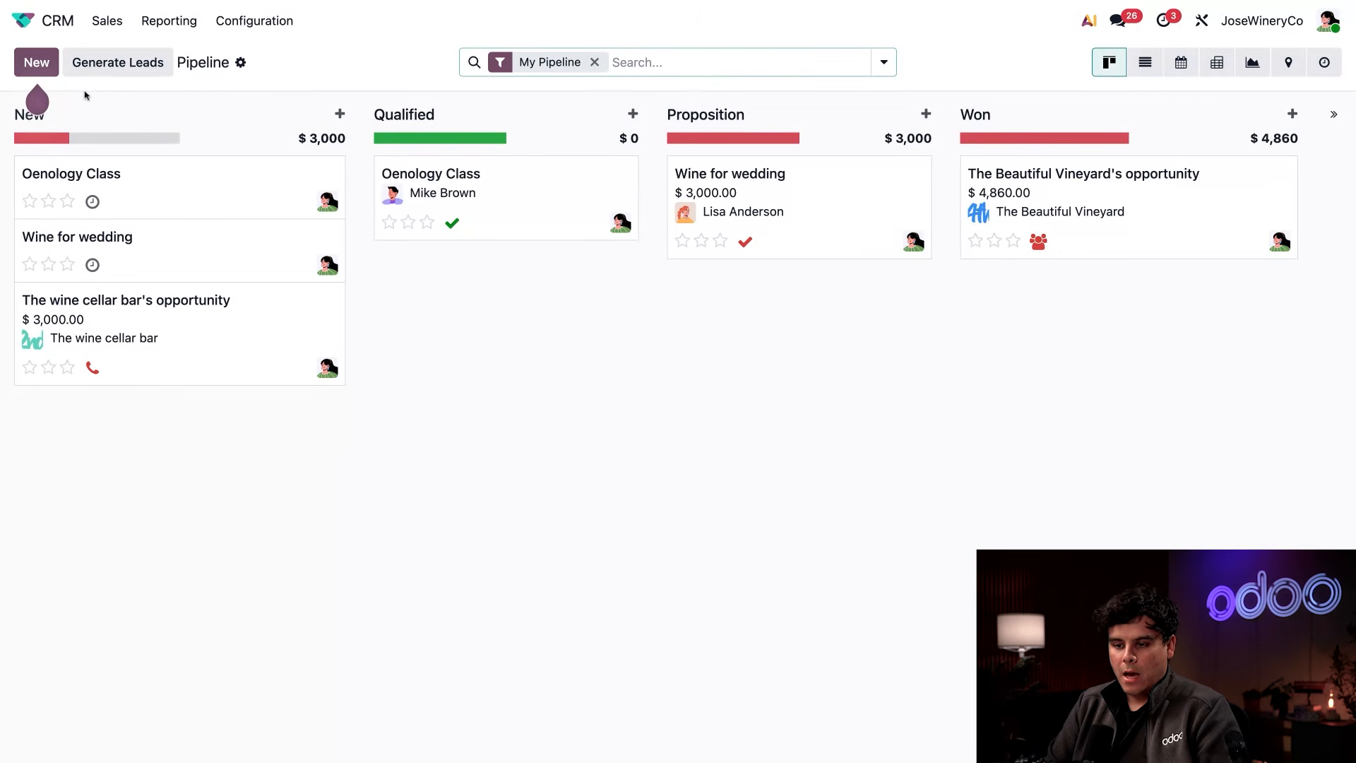
Open the quick-create form for a new pipeline opportunity and discard it.
left_click(42, 64)
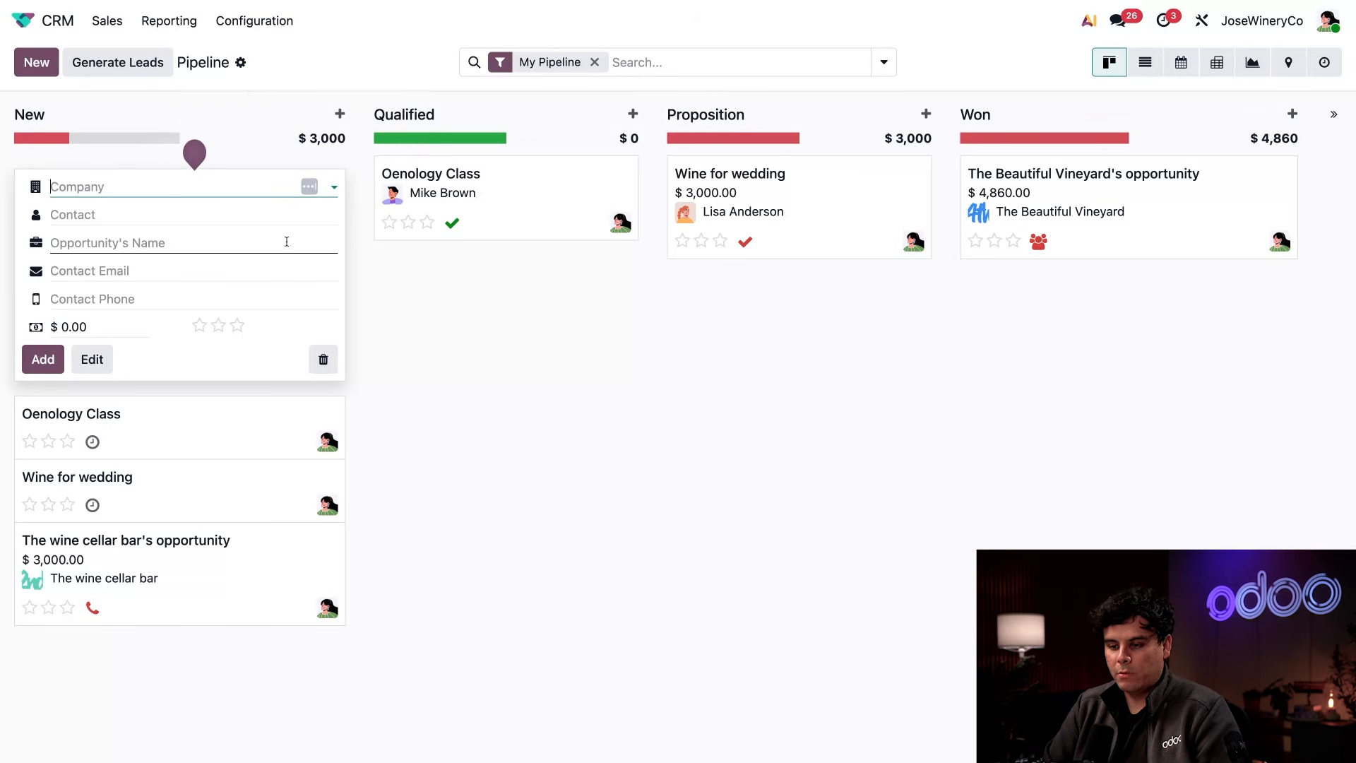
left_click(324, 360)
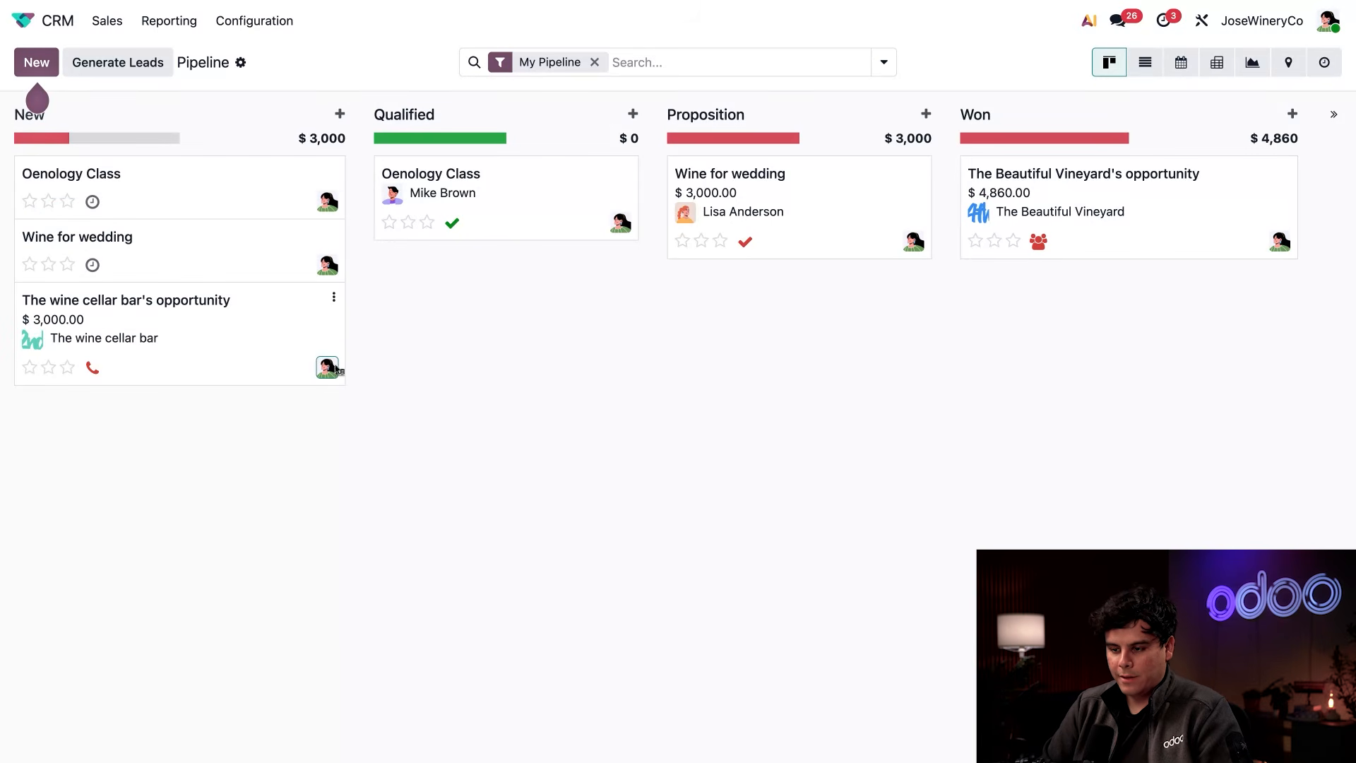
Open the Wine for wedding opportunity in the Proposition stage, view its activity scheduling options and discard the activity.
left_click(800, 202)
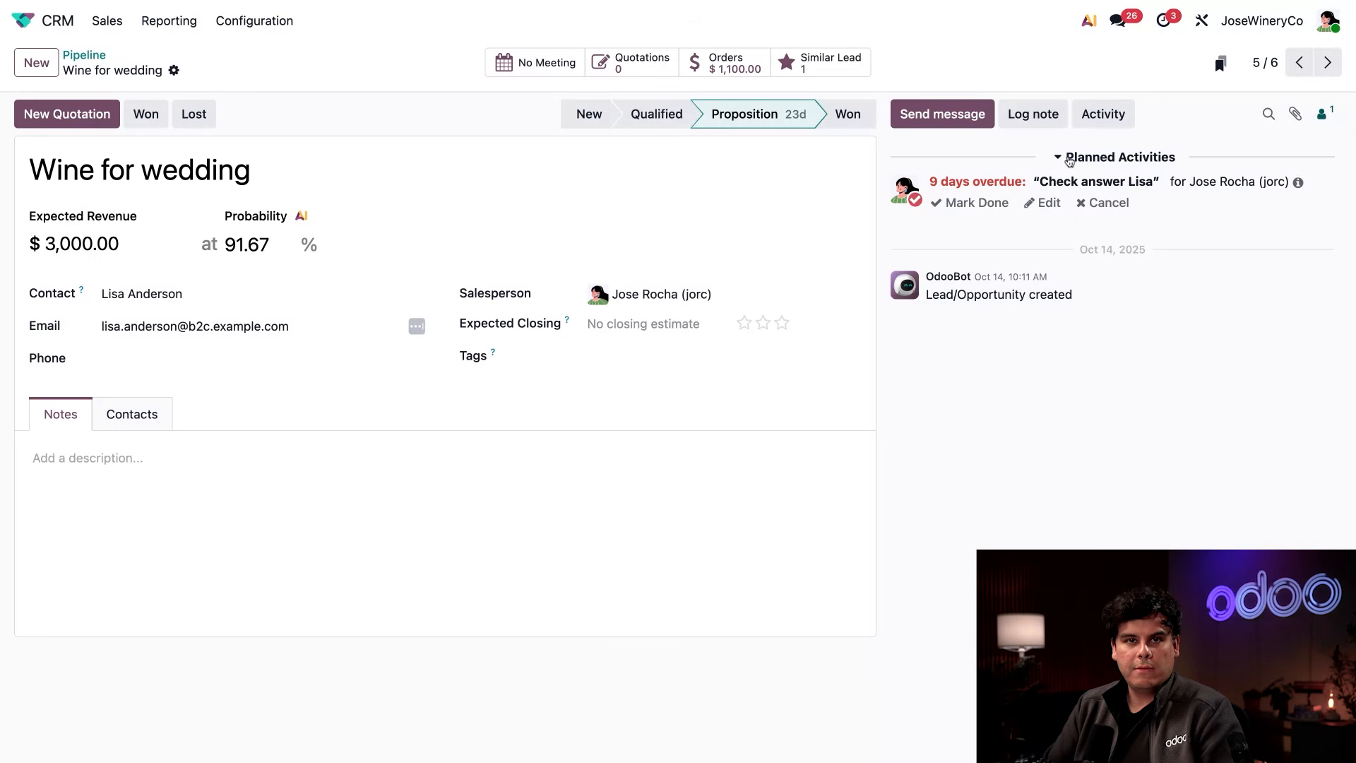
left_click(1102, 116)
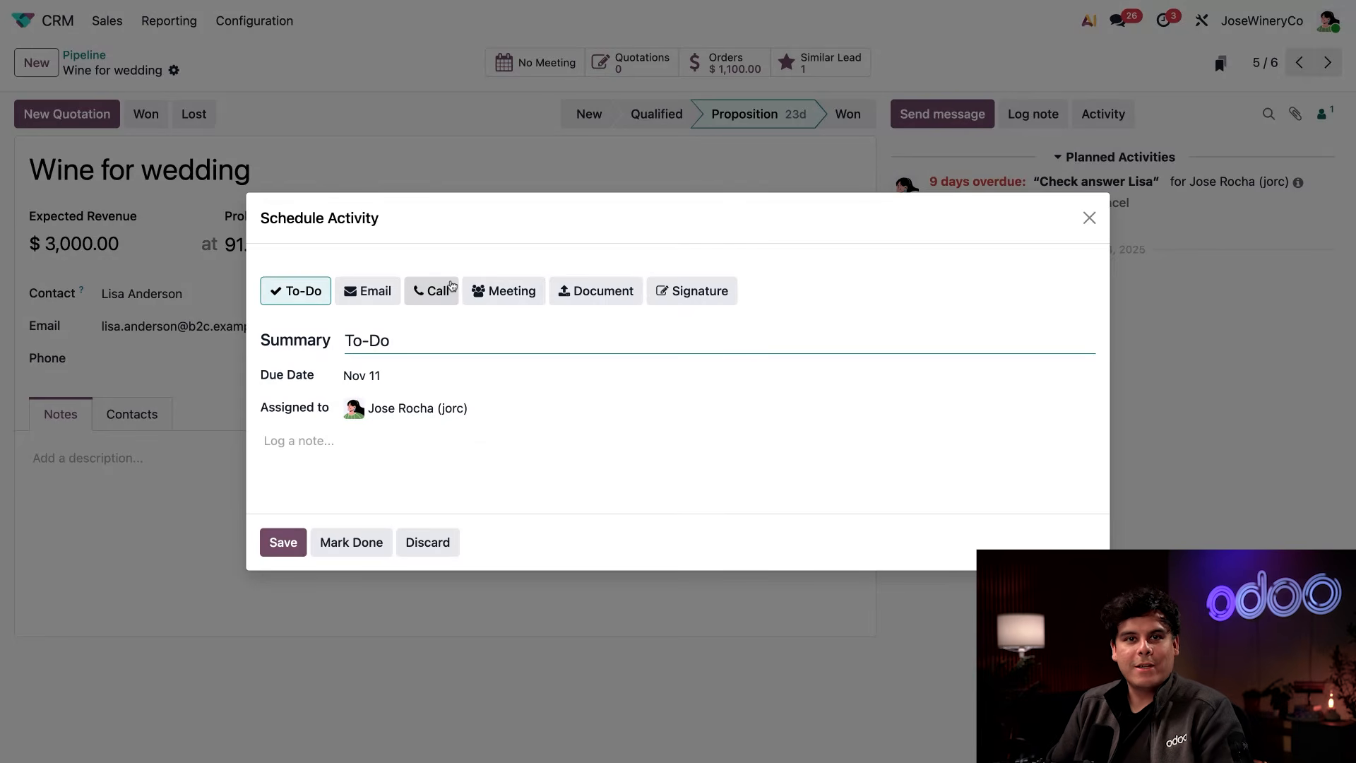
left_click(428, 545)
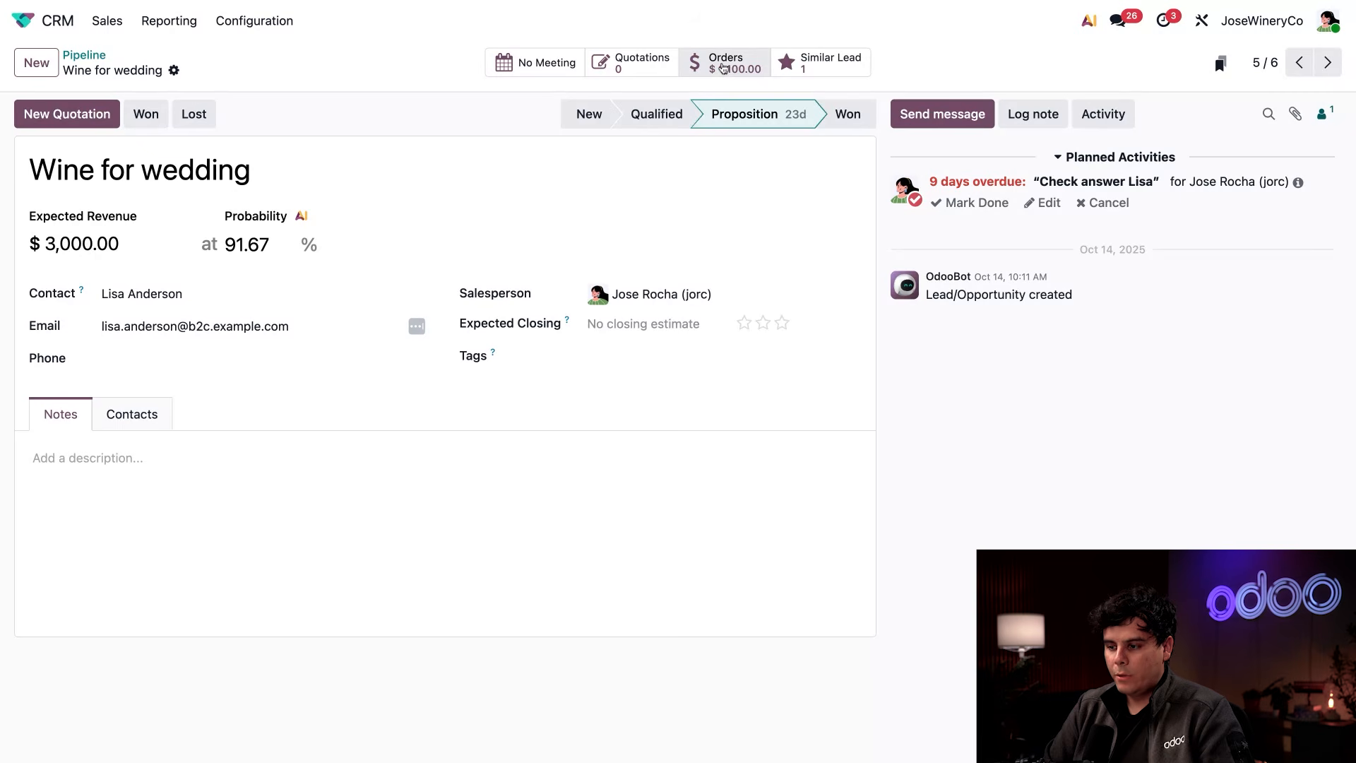
Open the sales order linked to the opportunity and add a Corskcrew product line below the Accessories section.
left_click(735, 62)
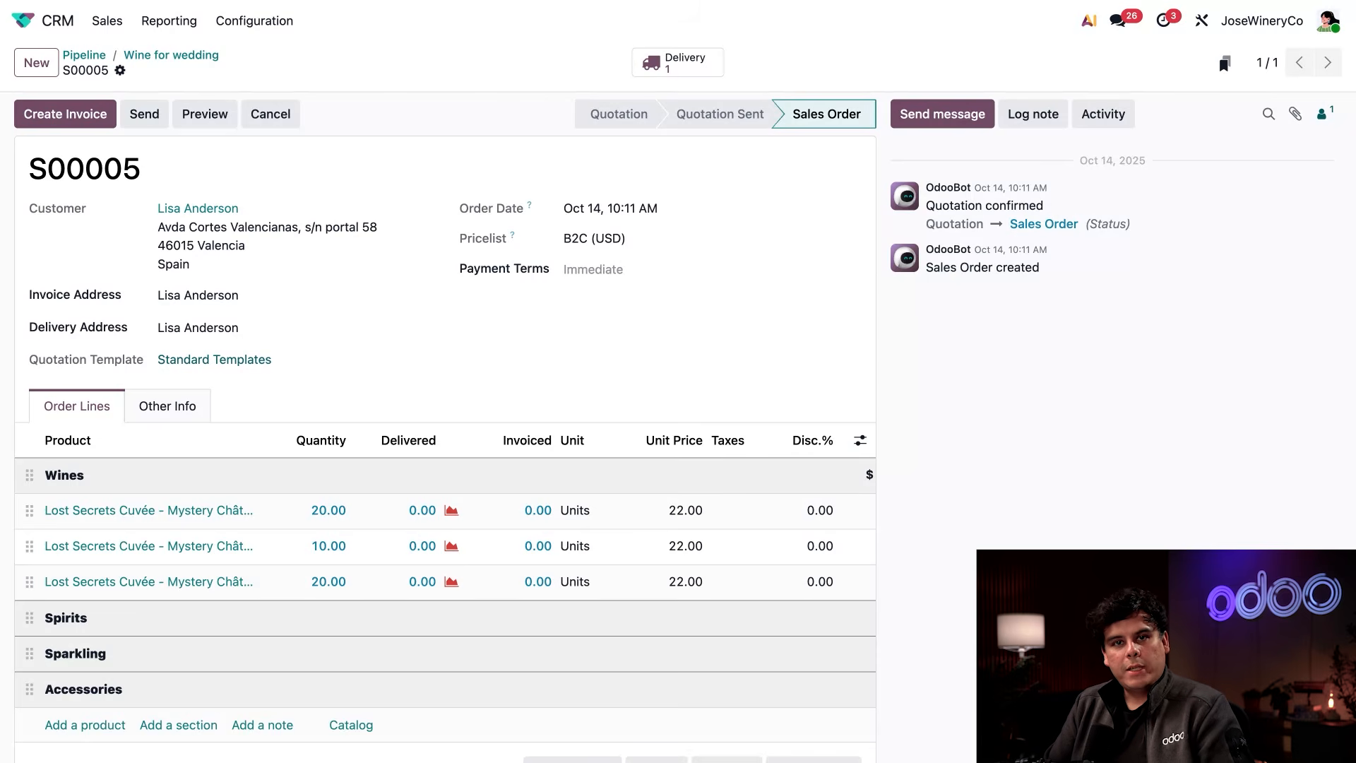
scroll(261, 551, "down", 2)
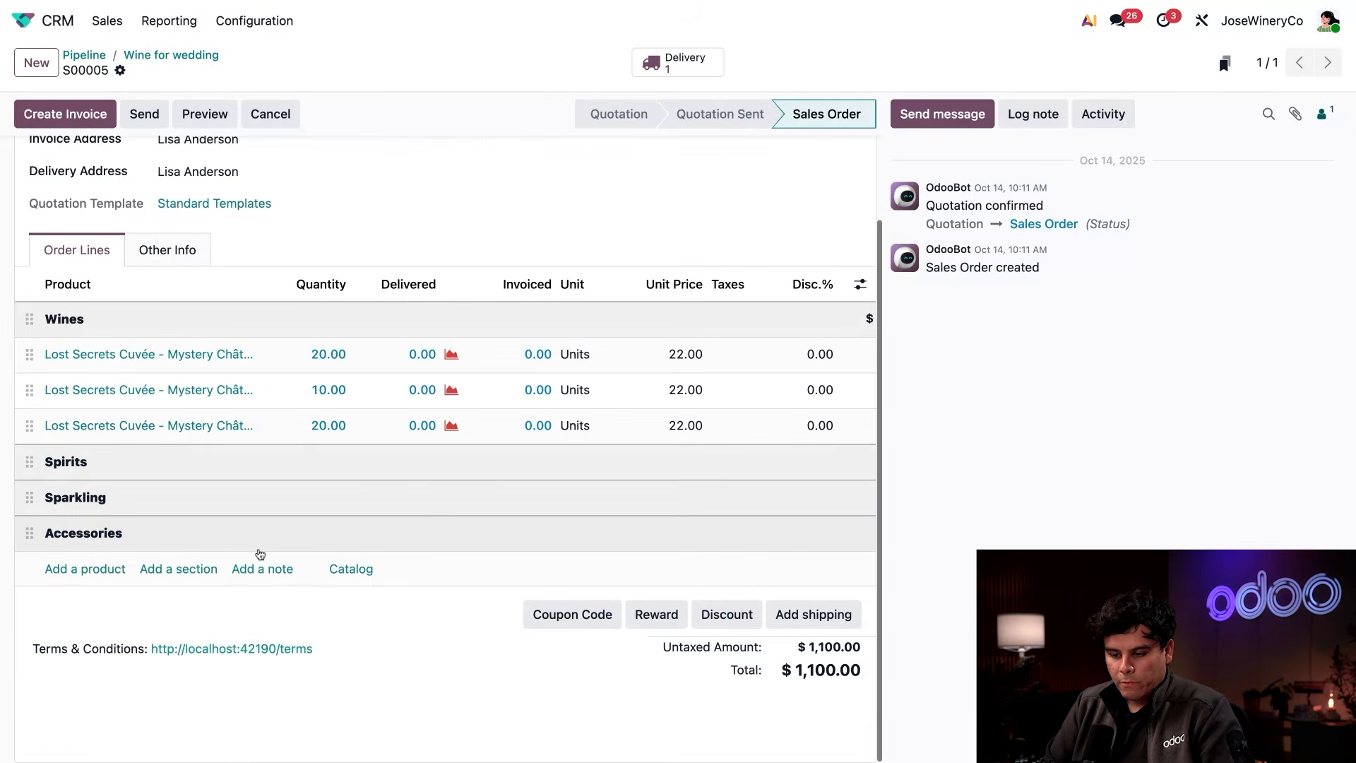
left_click(96, 569)
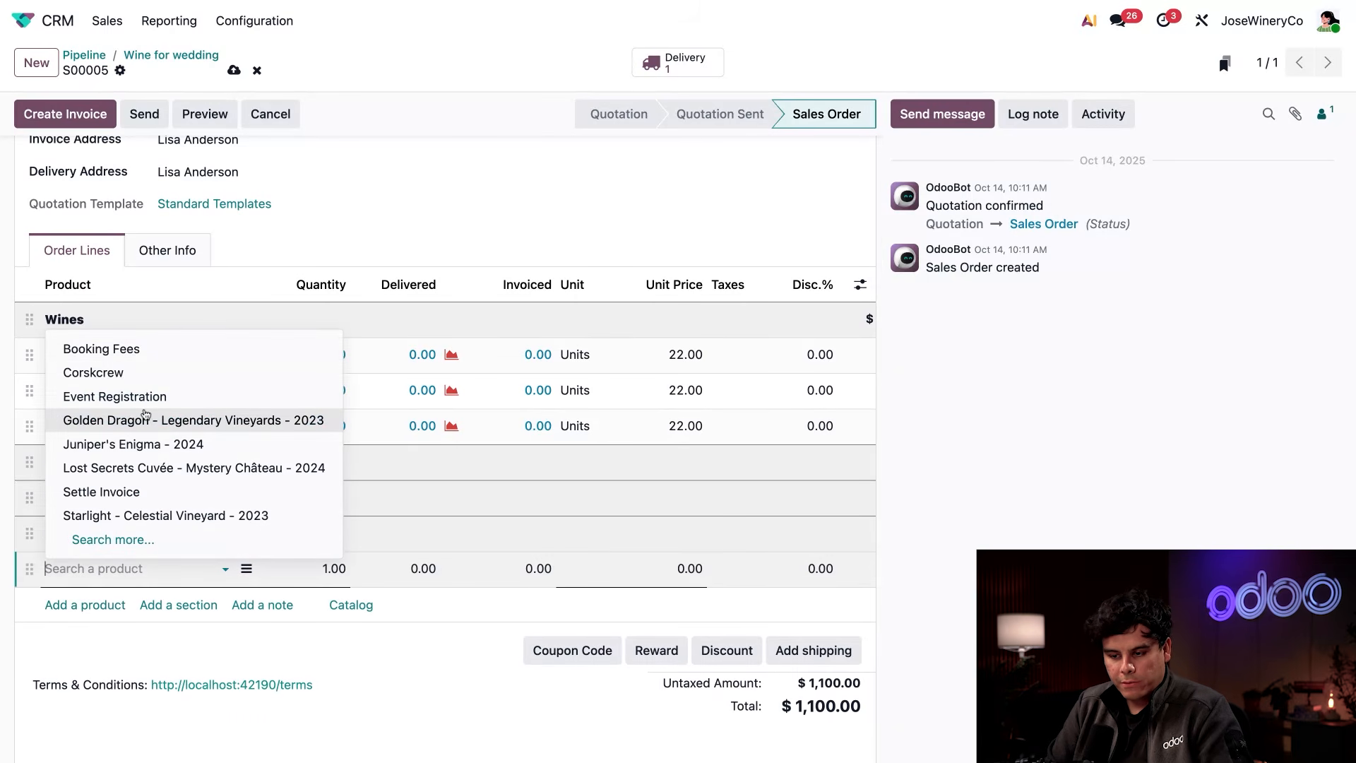
left_click(159, 378)
left_click(367, 678)
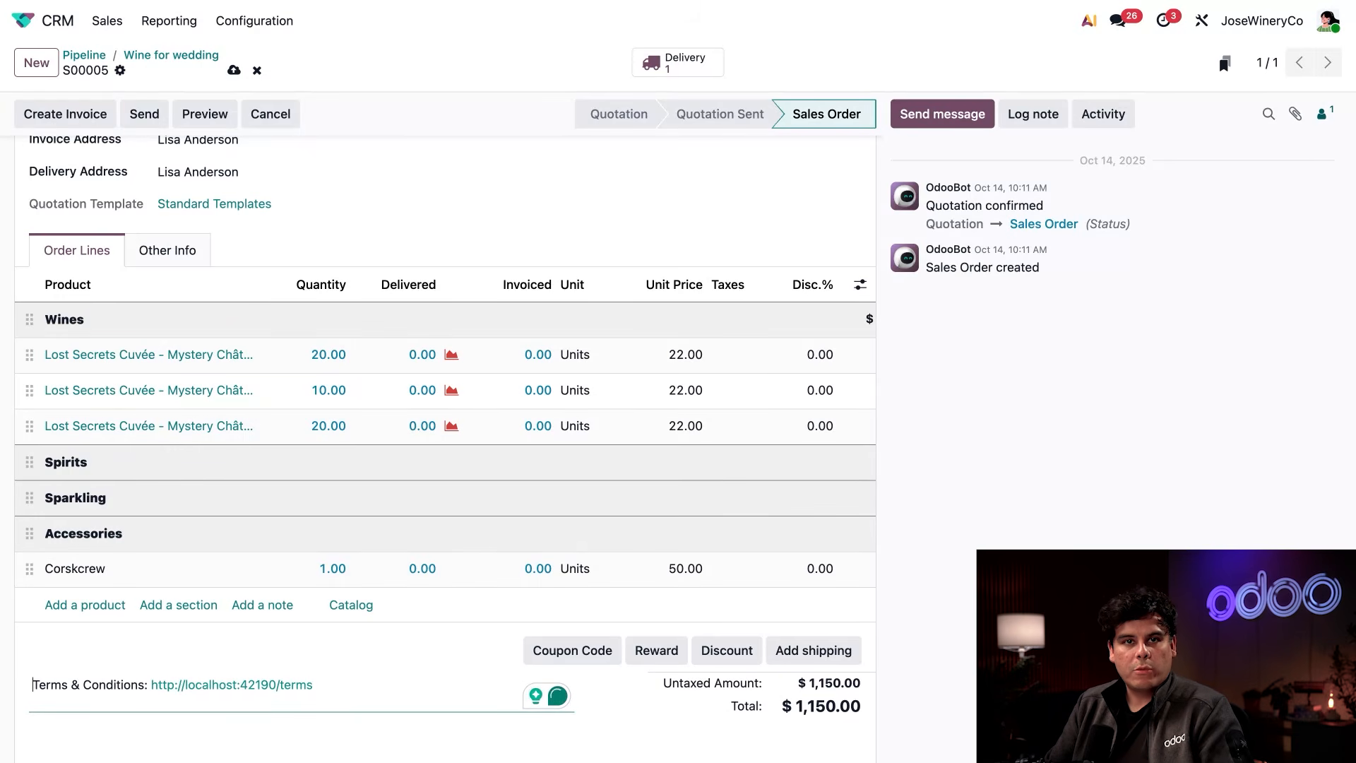
scroll(140, 462, "up", 3)
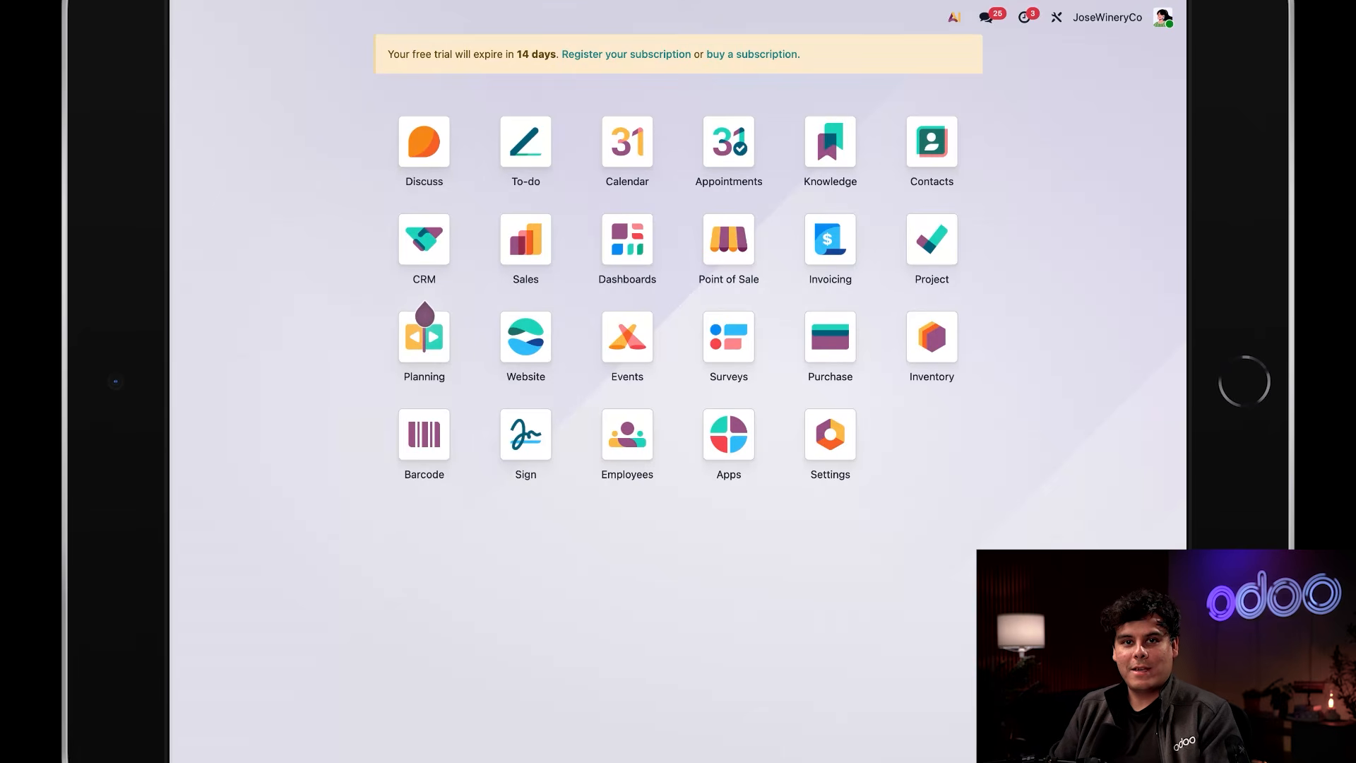
Continue selling in the Wine Shop point of sale and add Juniper's Enigma - 2024, Corskcrew and Golden Dragon - Legendary Vineyards - 2023.
left_click(704, 241)
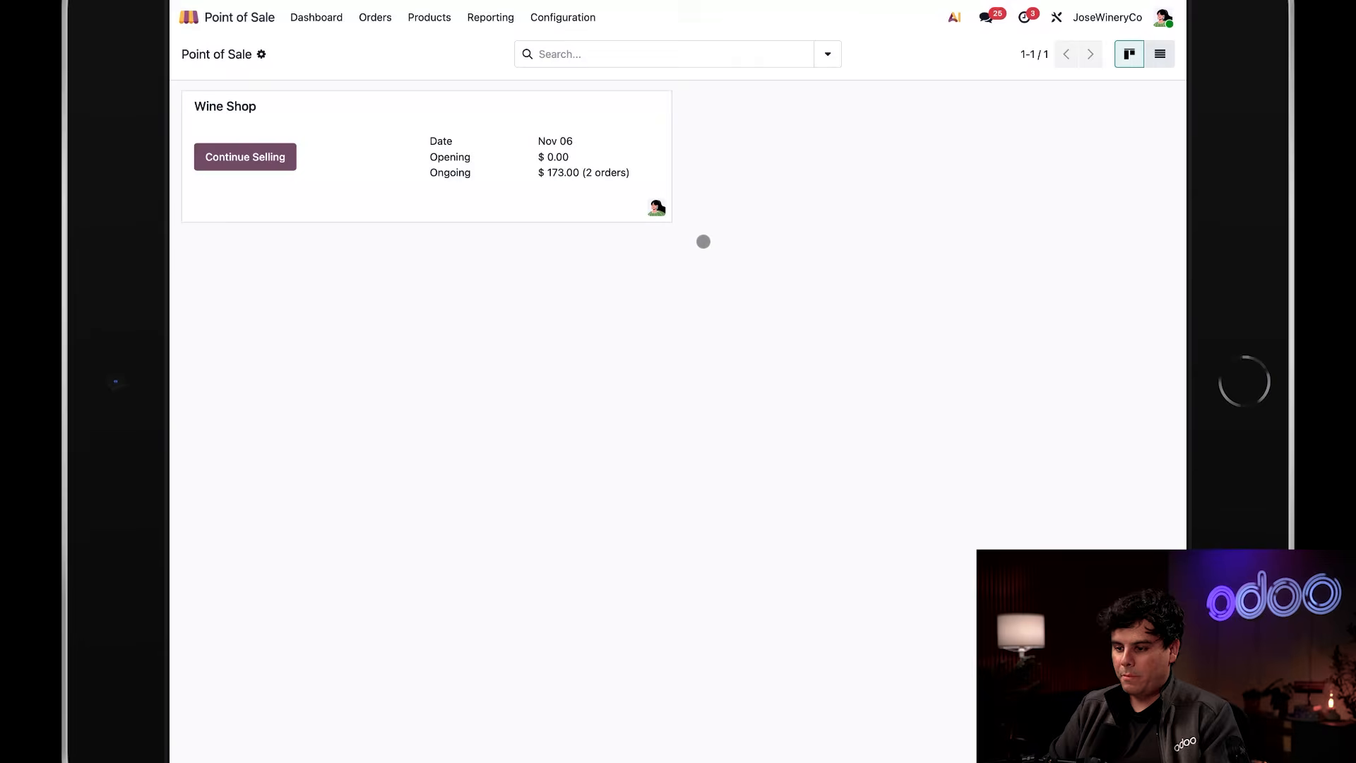
left_click(274, 162)
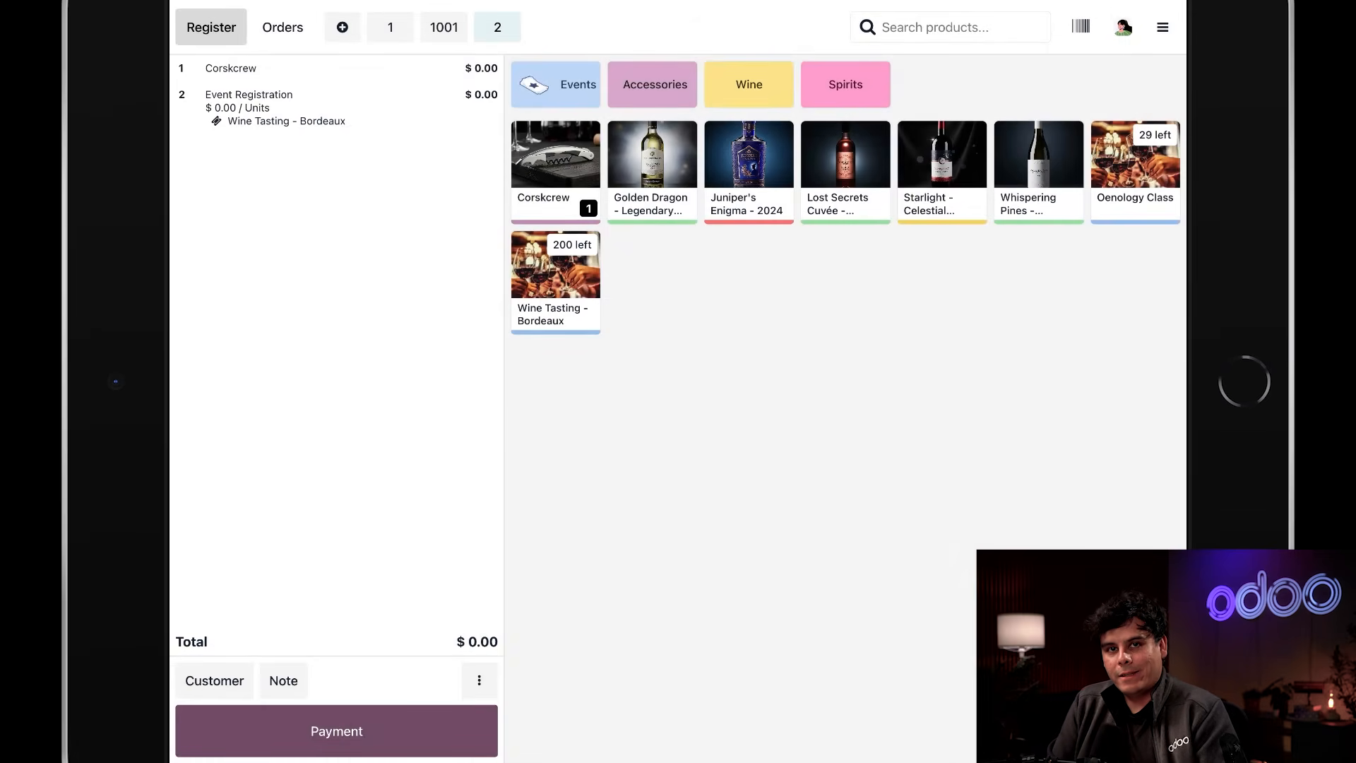
left_click(719, 148)
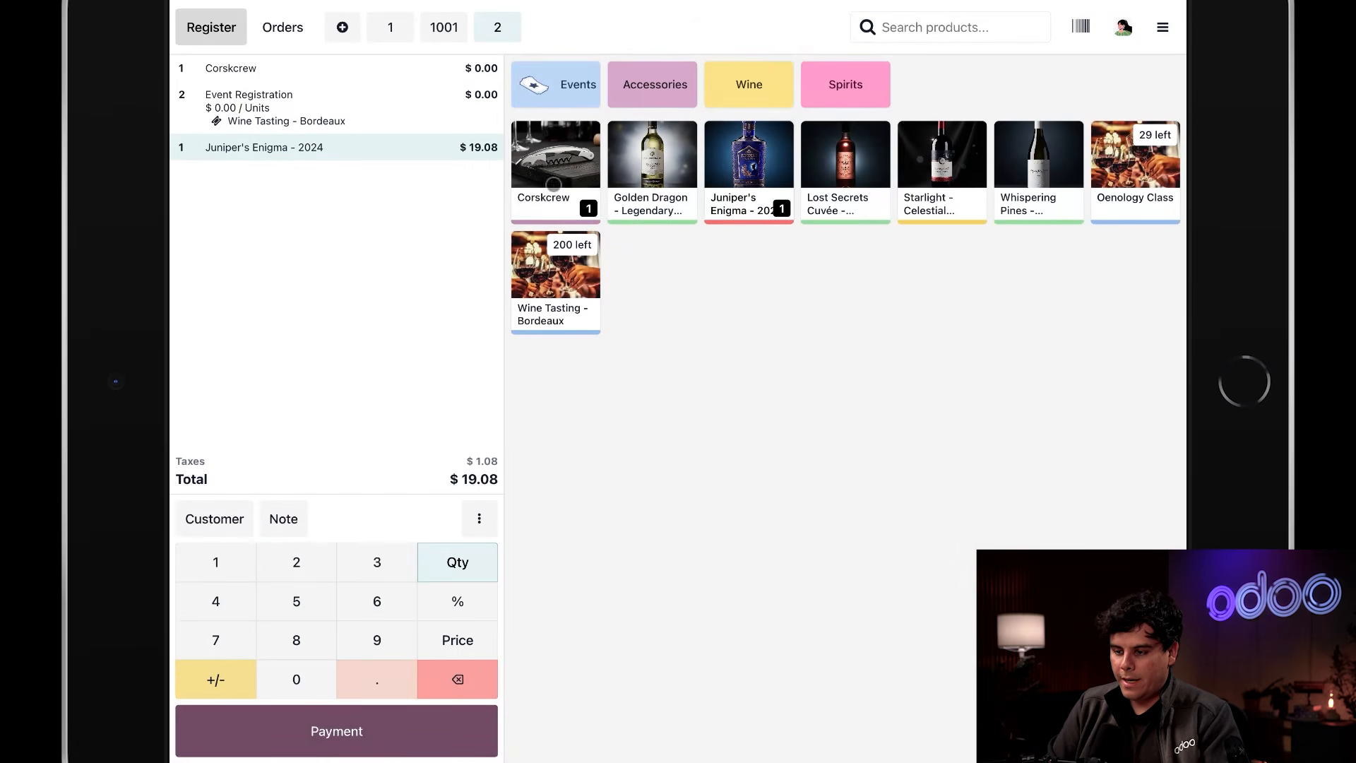
left_click(554, 185)
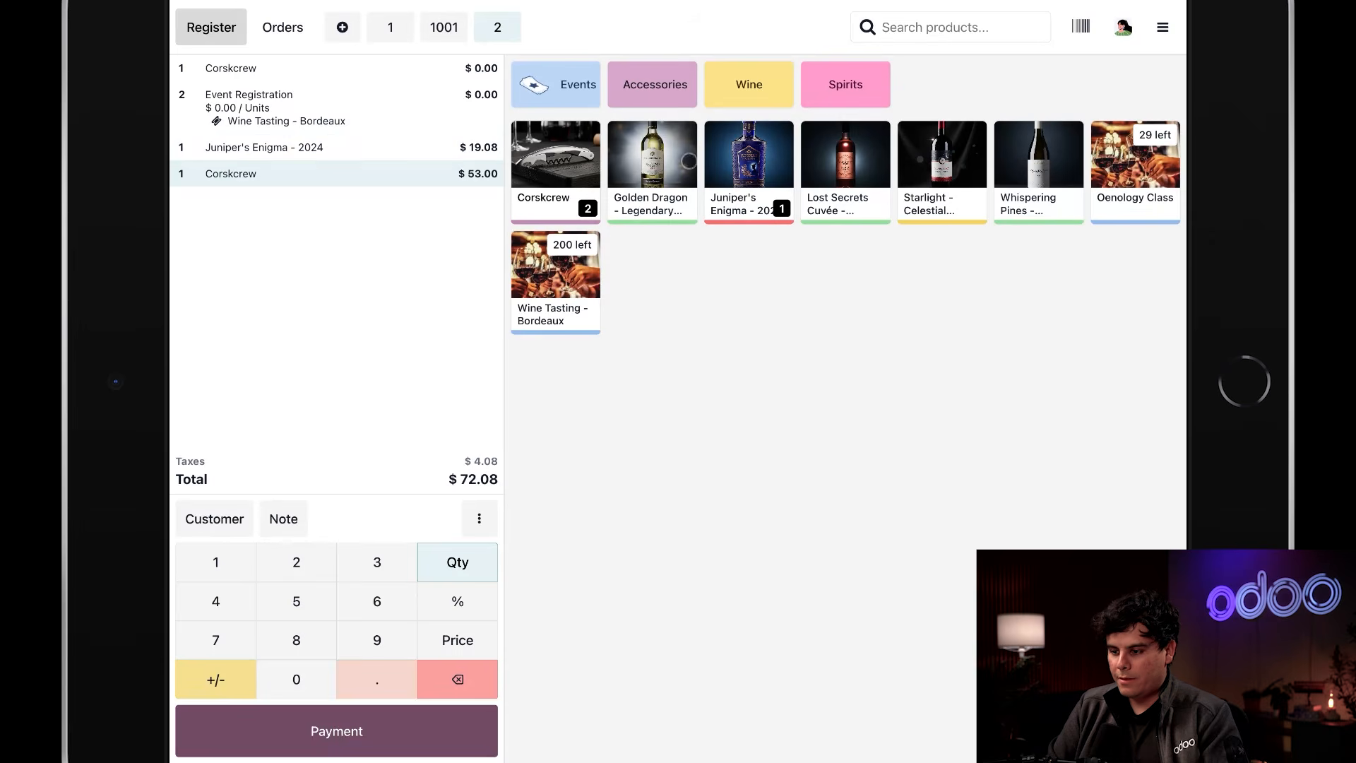
left_click(688, 161)
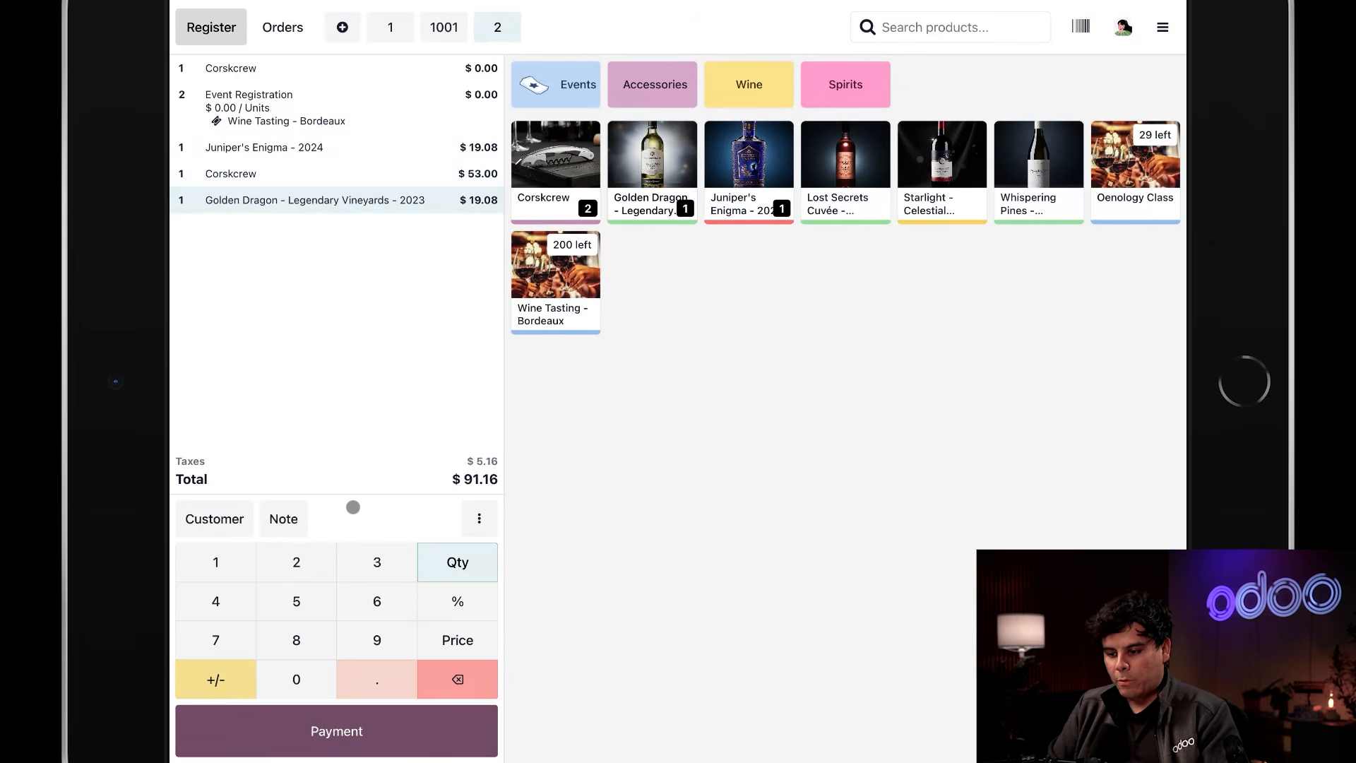
View the payment methods for the shop order, return to the register and open barcode scanning.
left_click(323, 728)
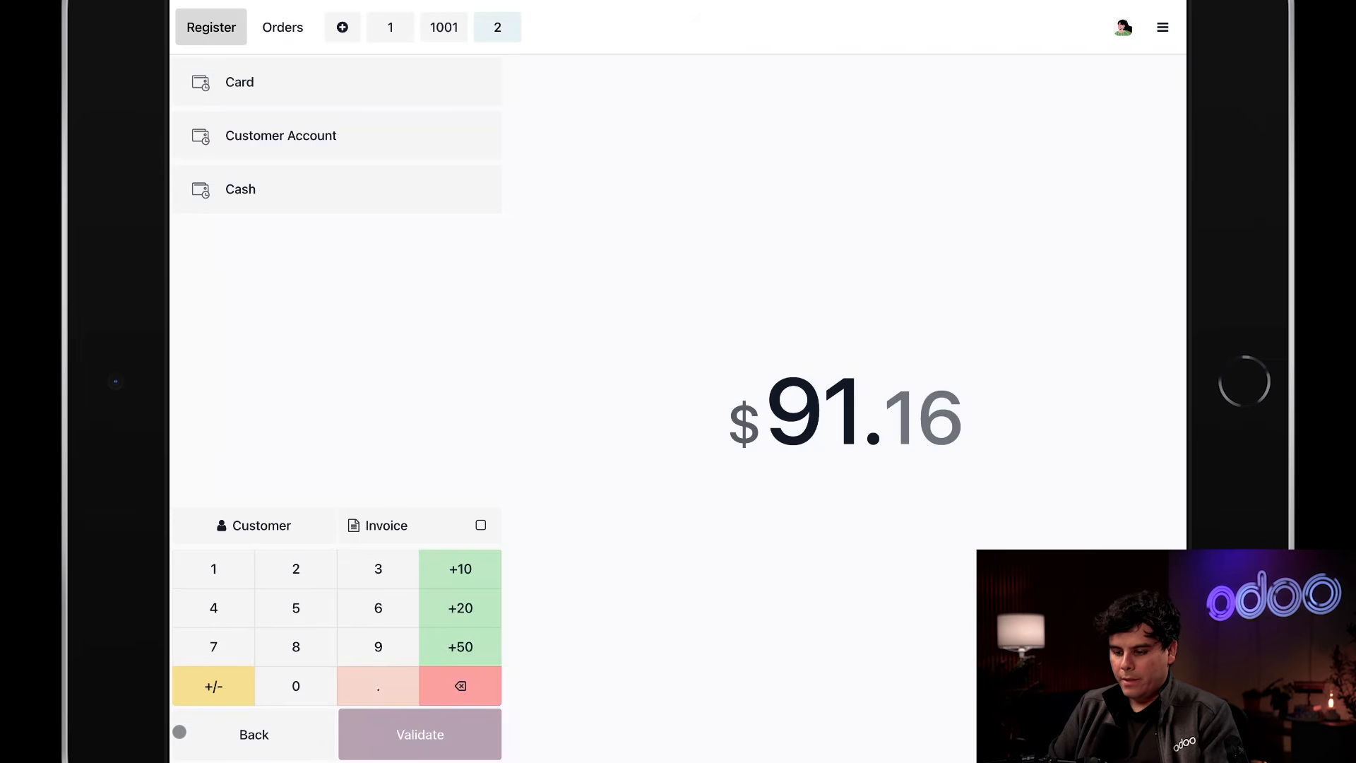
left_click(244, 737)
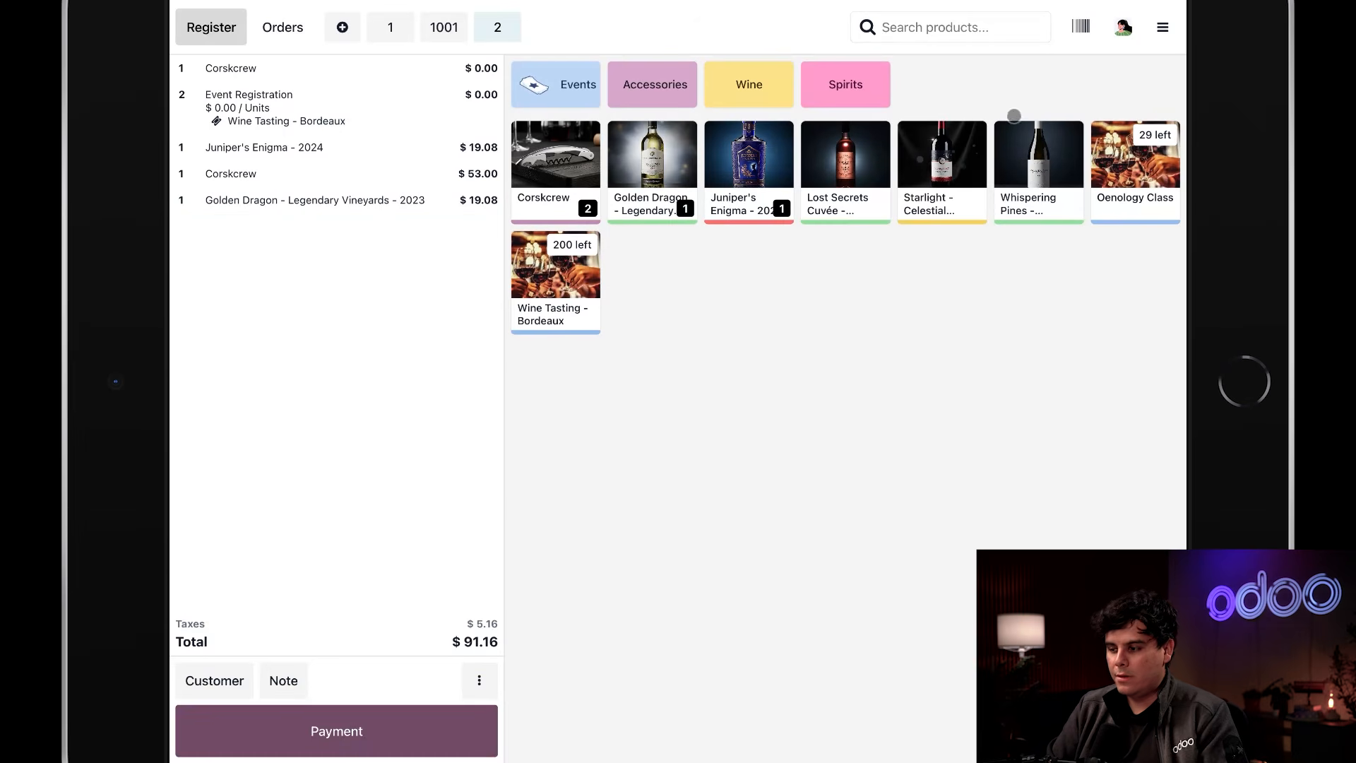
left_click(1082, 26)
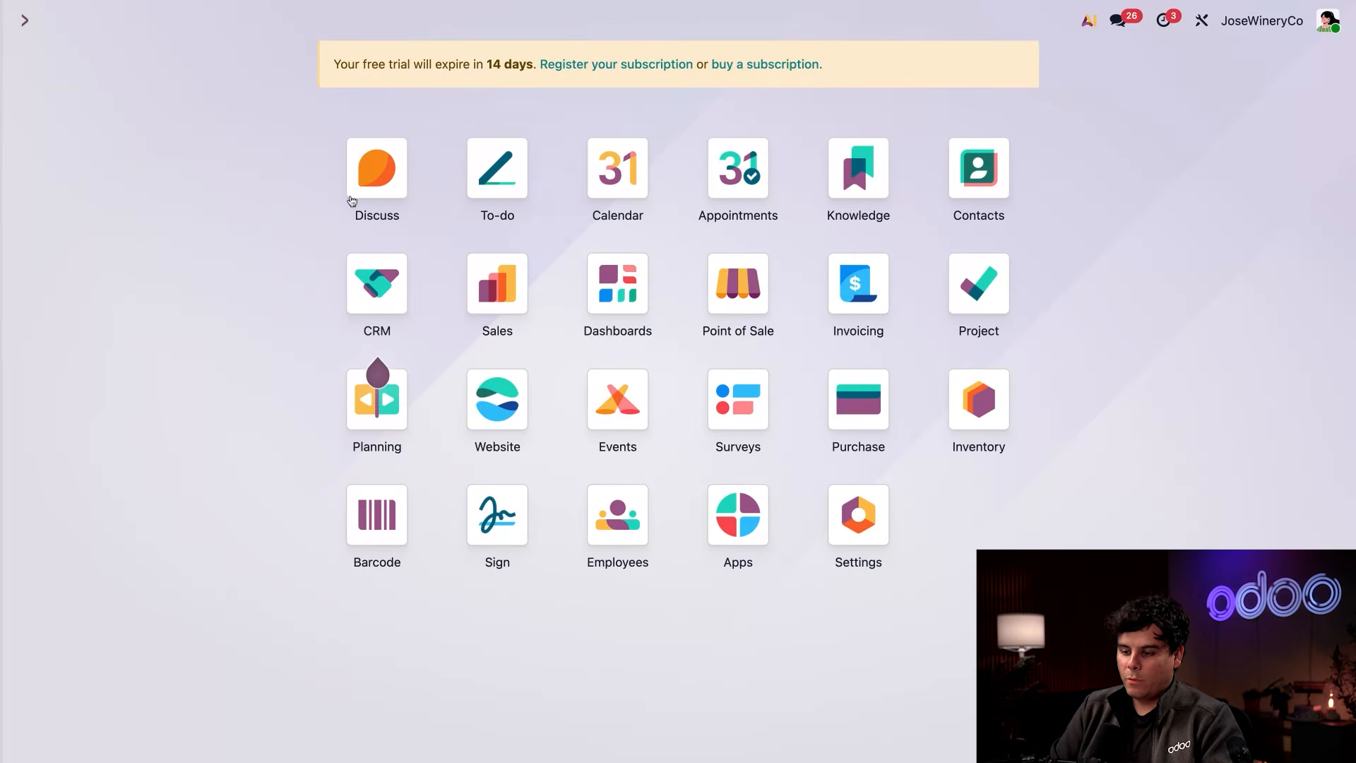
Open the company website in edit mode, view the Content building blocks and discard the page edit.
left_click(496, 413)
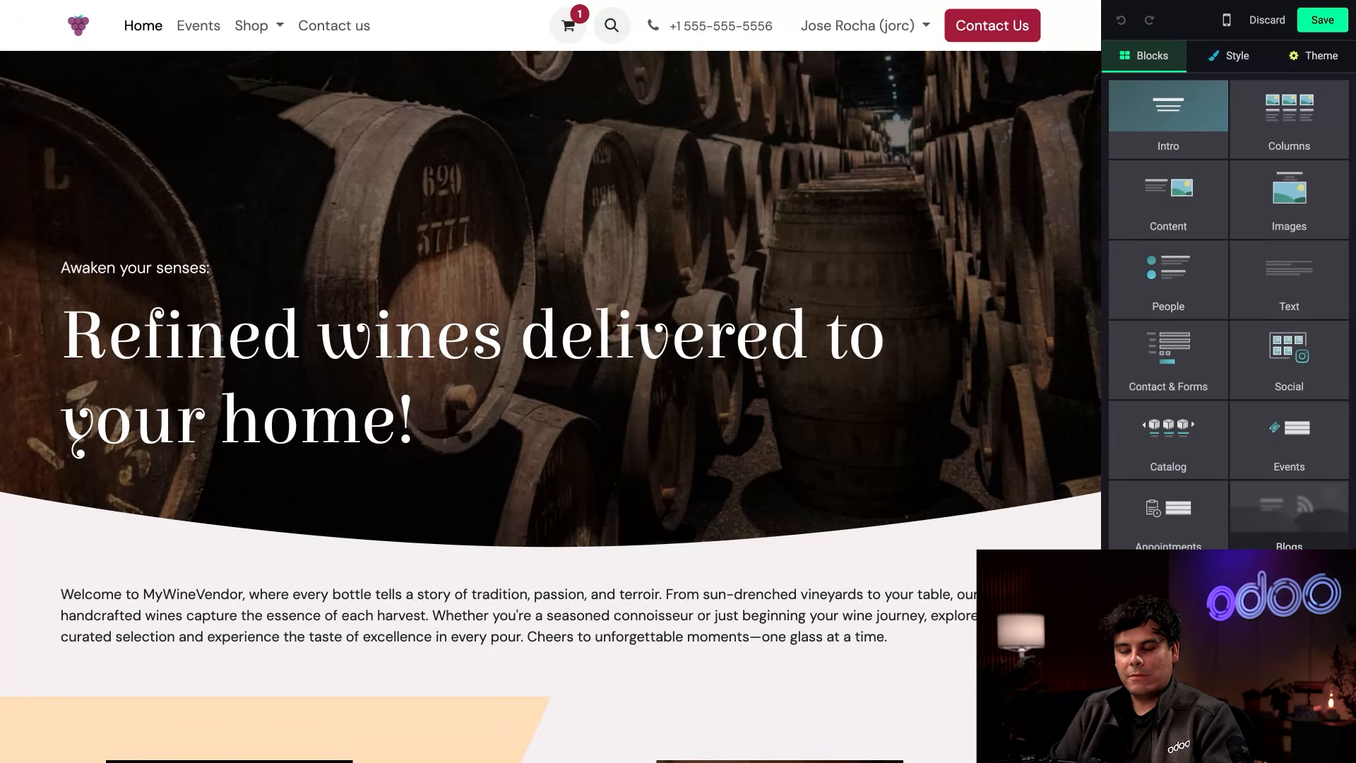
left_click_drag(1180, 207, 605, 560)
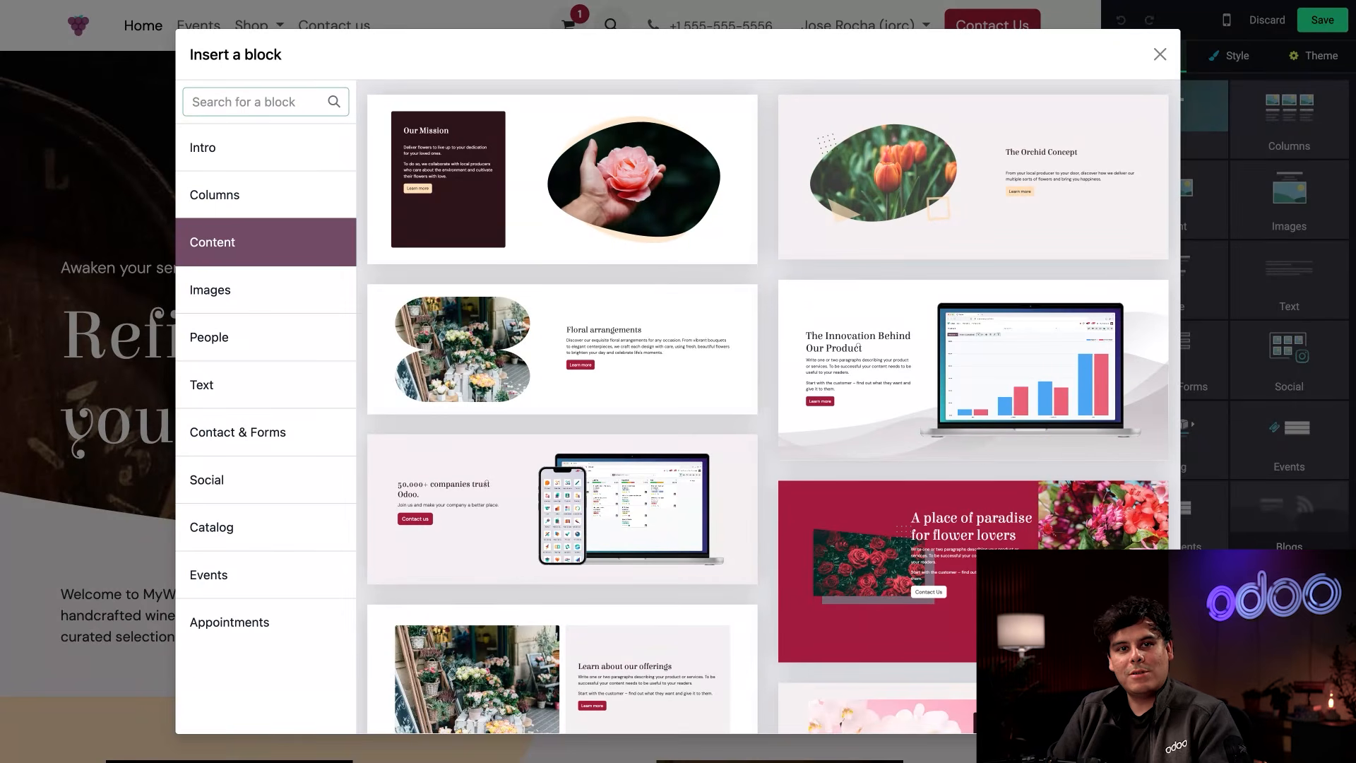
left_click(1160, 55)
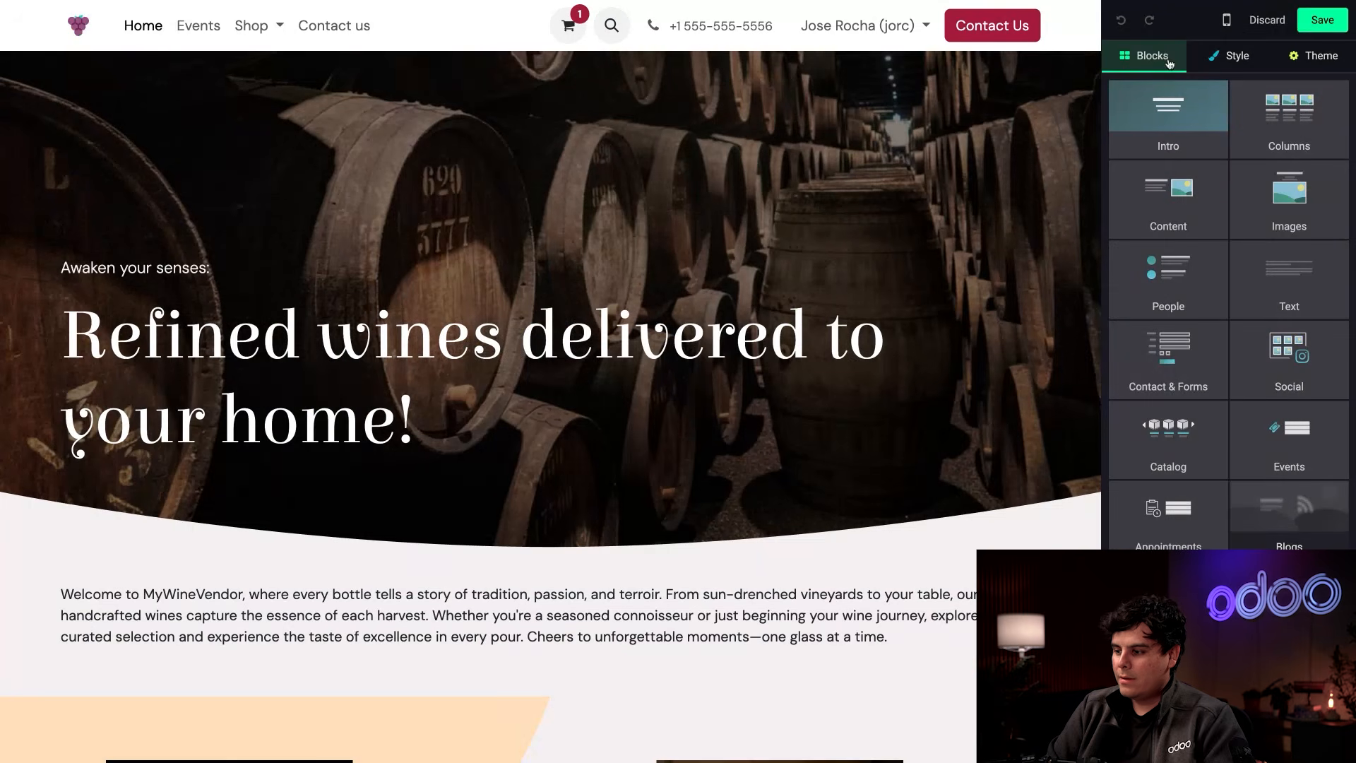
left_click(1267, 20)
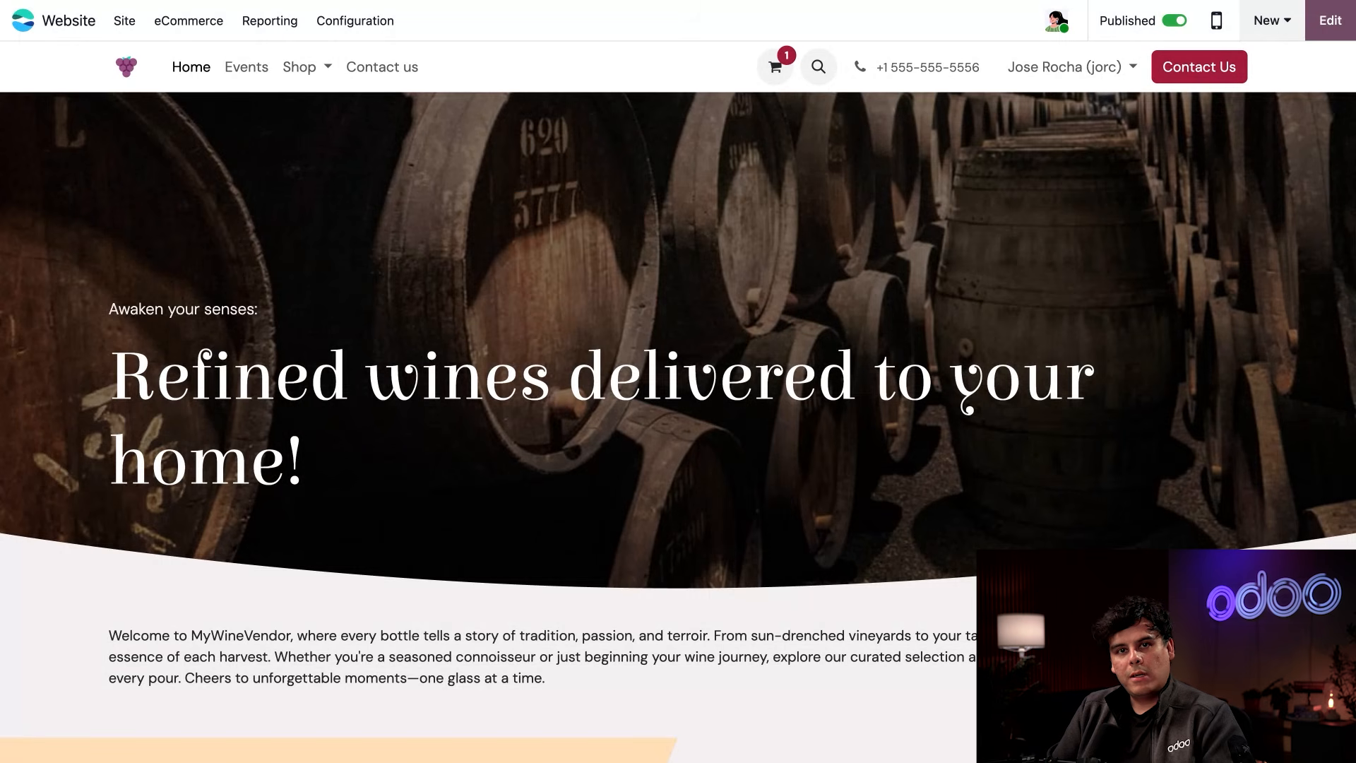
From the shop's full product list, add Golden Dragon - Legendary Vineyards - 2023 in Units packaging to the cart and view the cart.
left_click(306, 71)
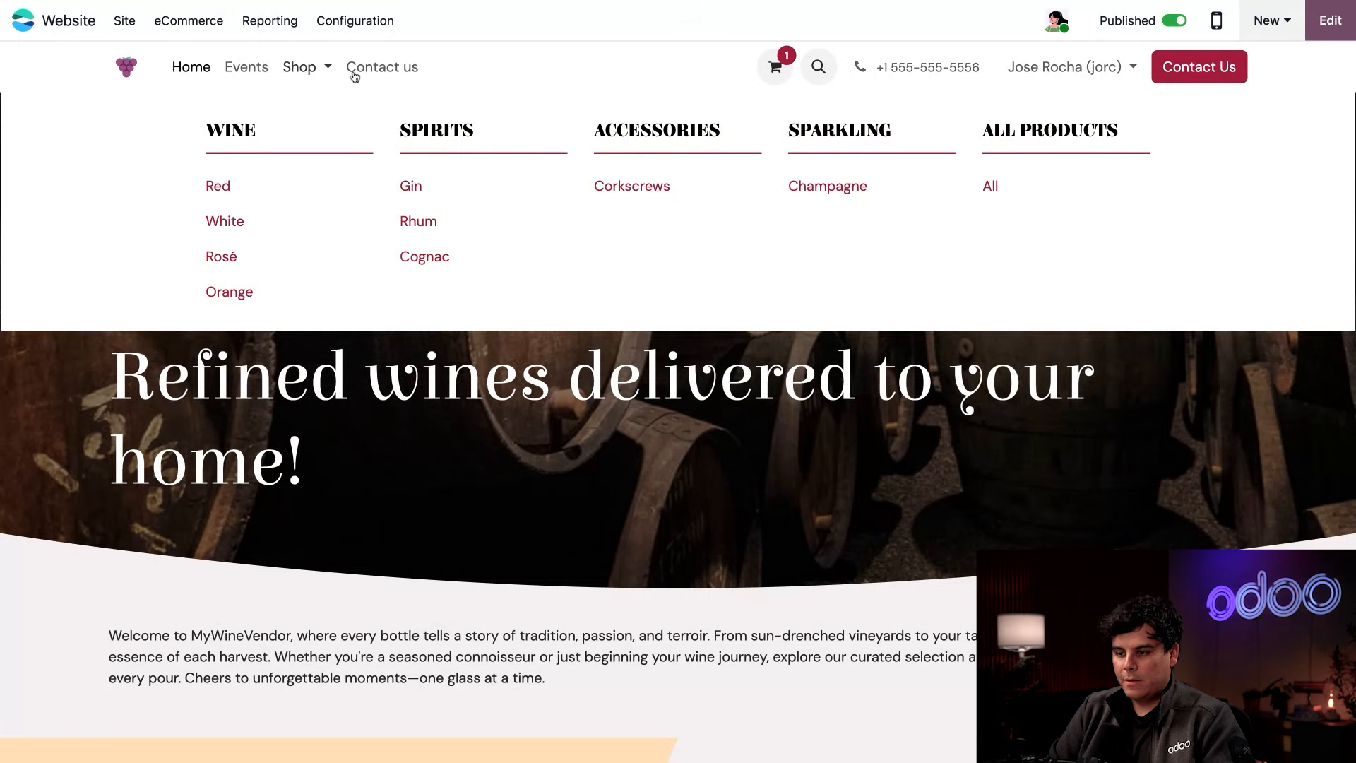
left_click(992, 187)
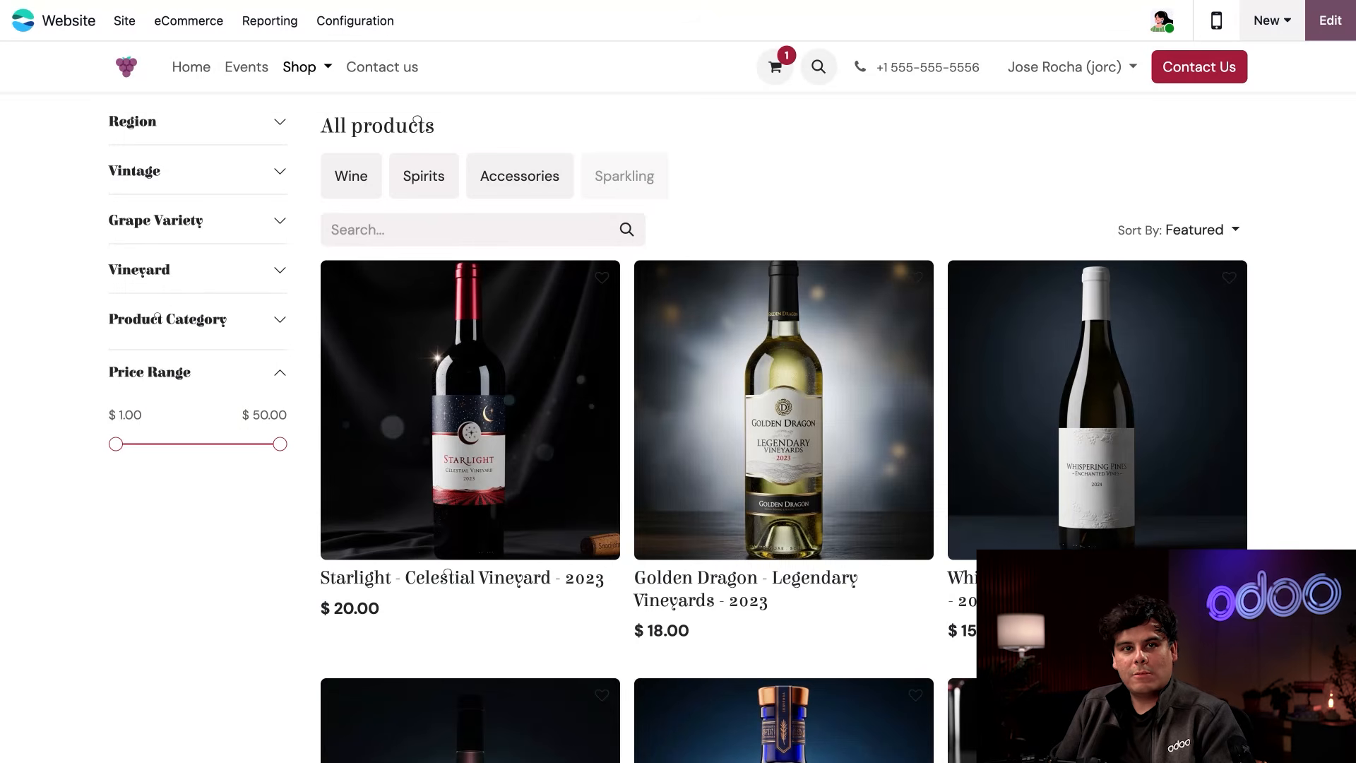
left_click(770, 394)
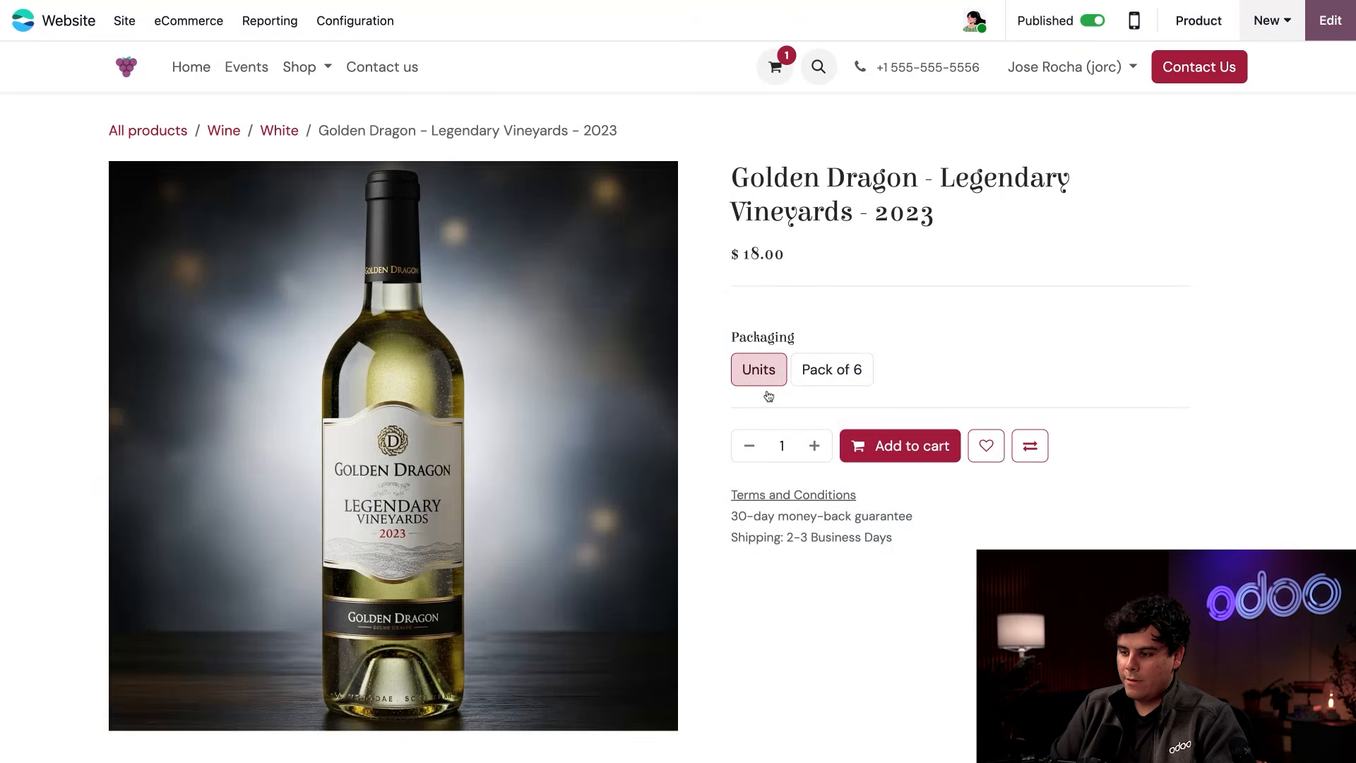
left_click(888, 446)
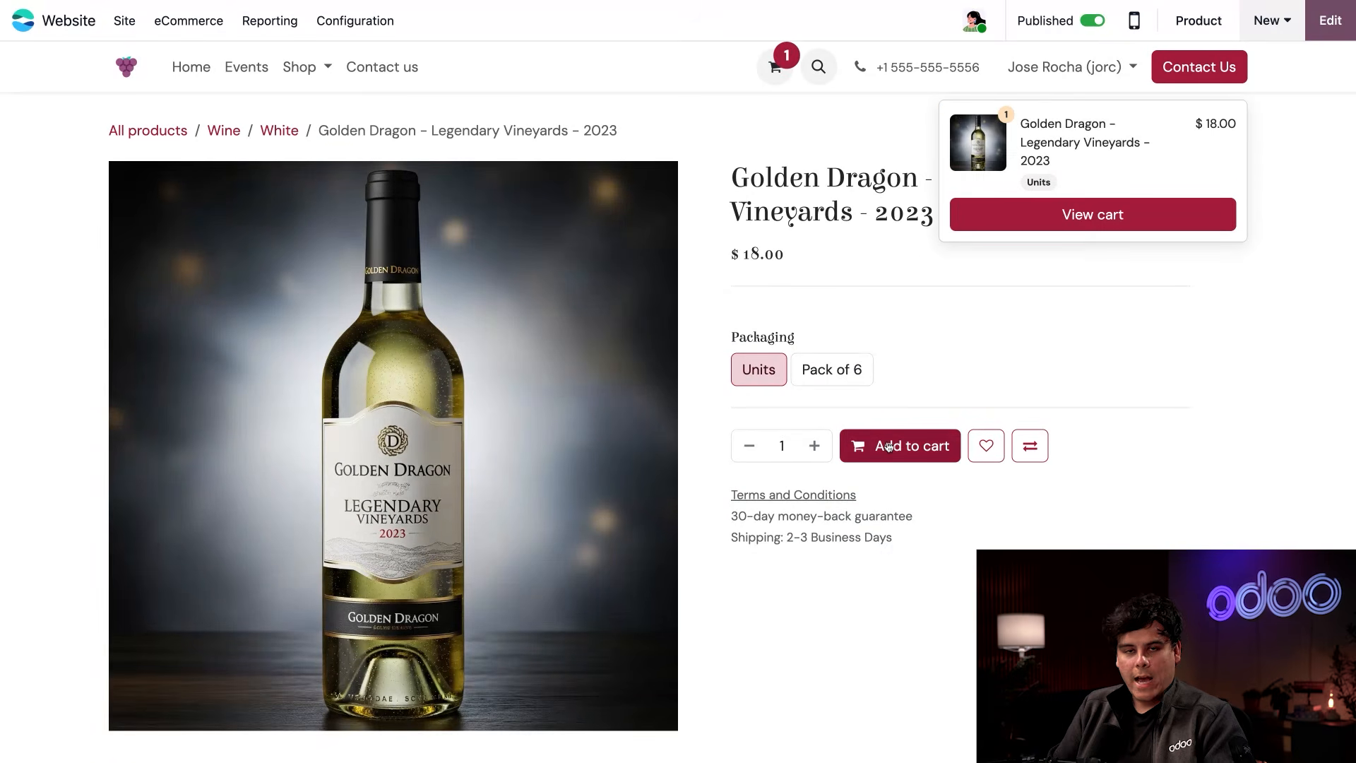
left_click(888, 446)
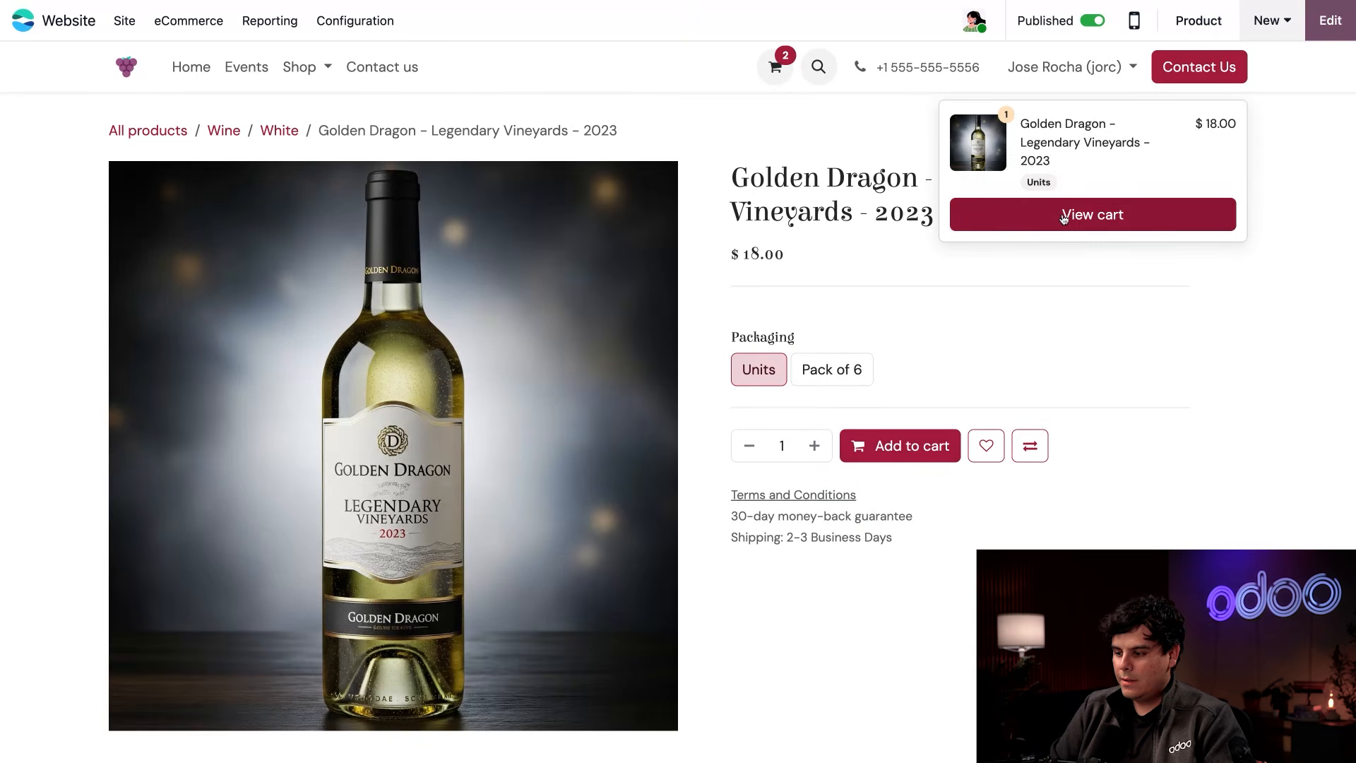
left_click(989, 214)
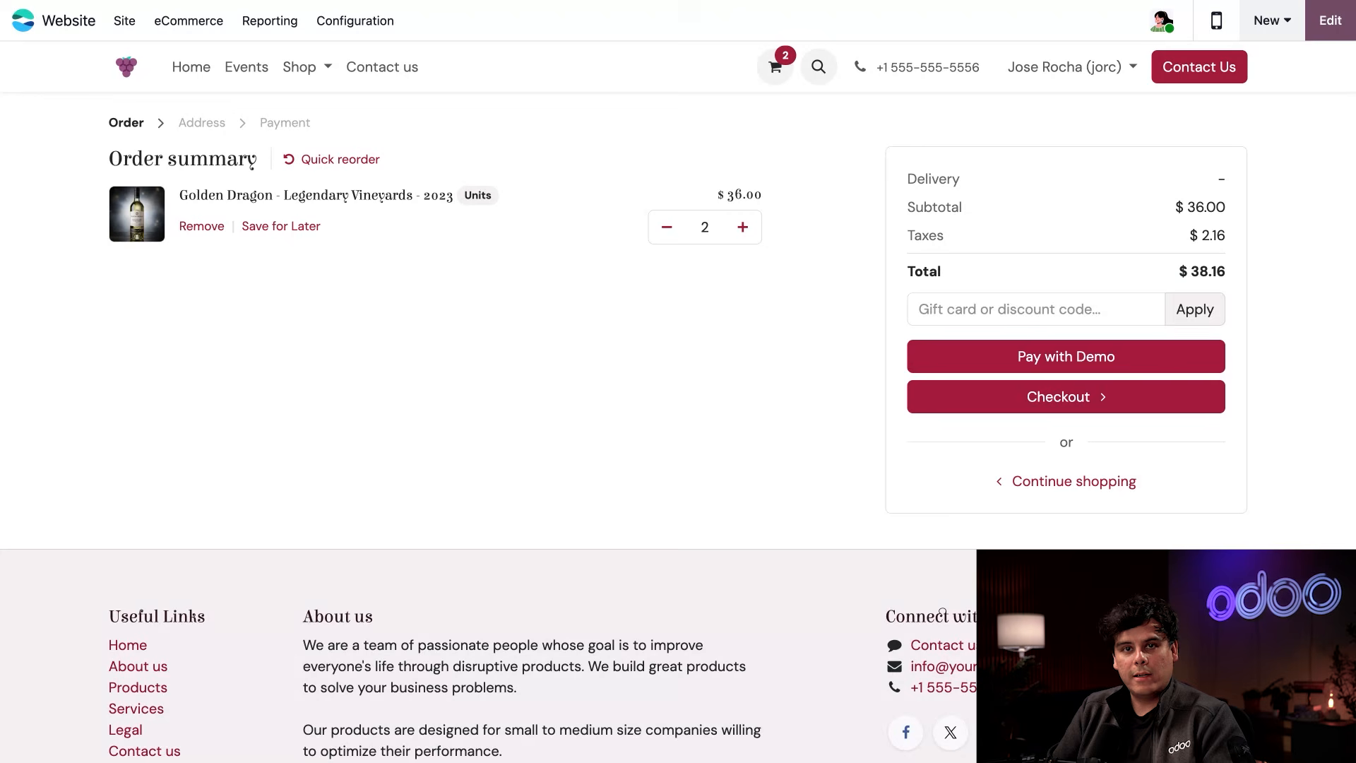
Open the Oenology Class event page from the website's events list.
left_click(248, 69)
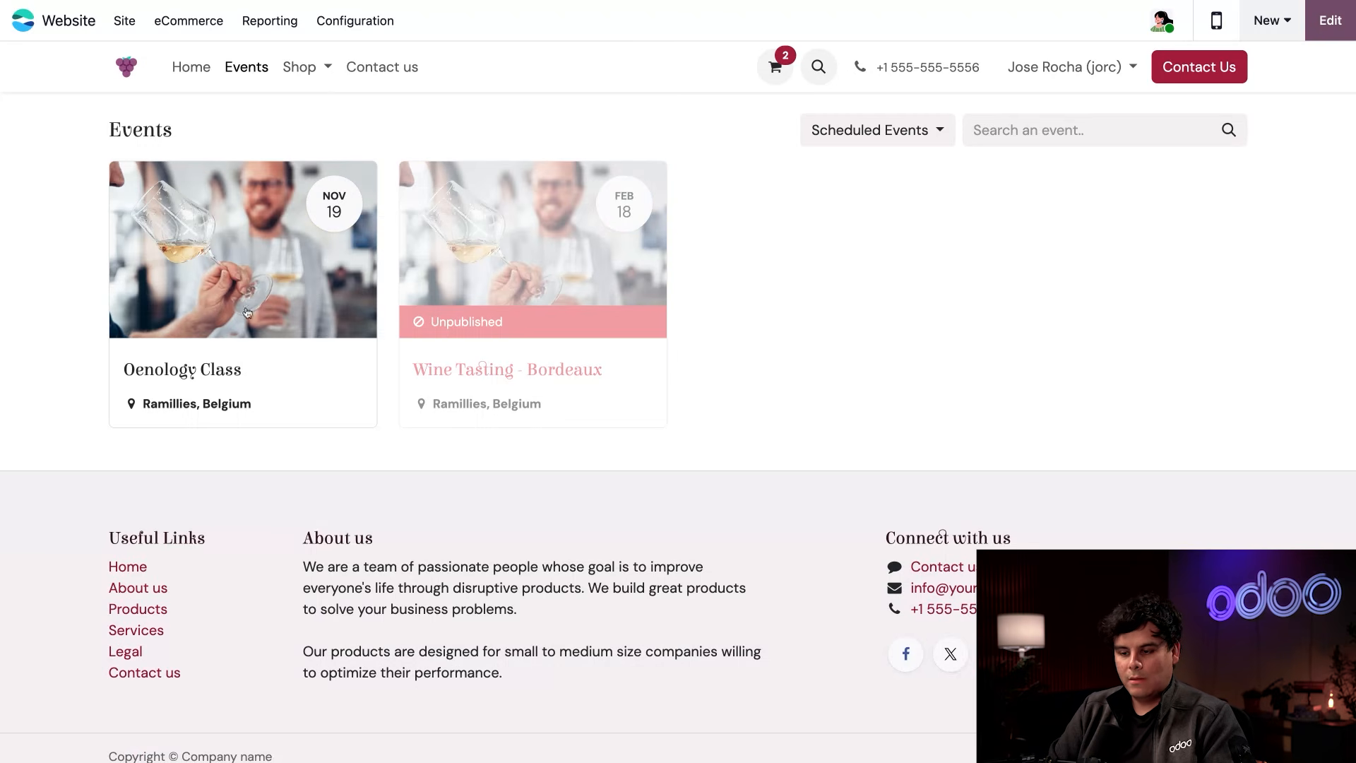
left_click(227, 365)
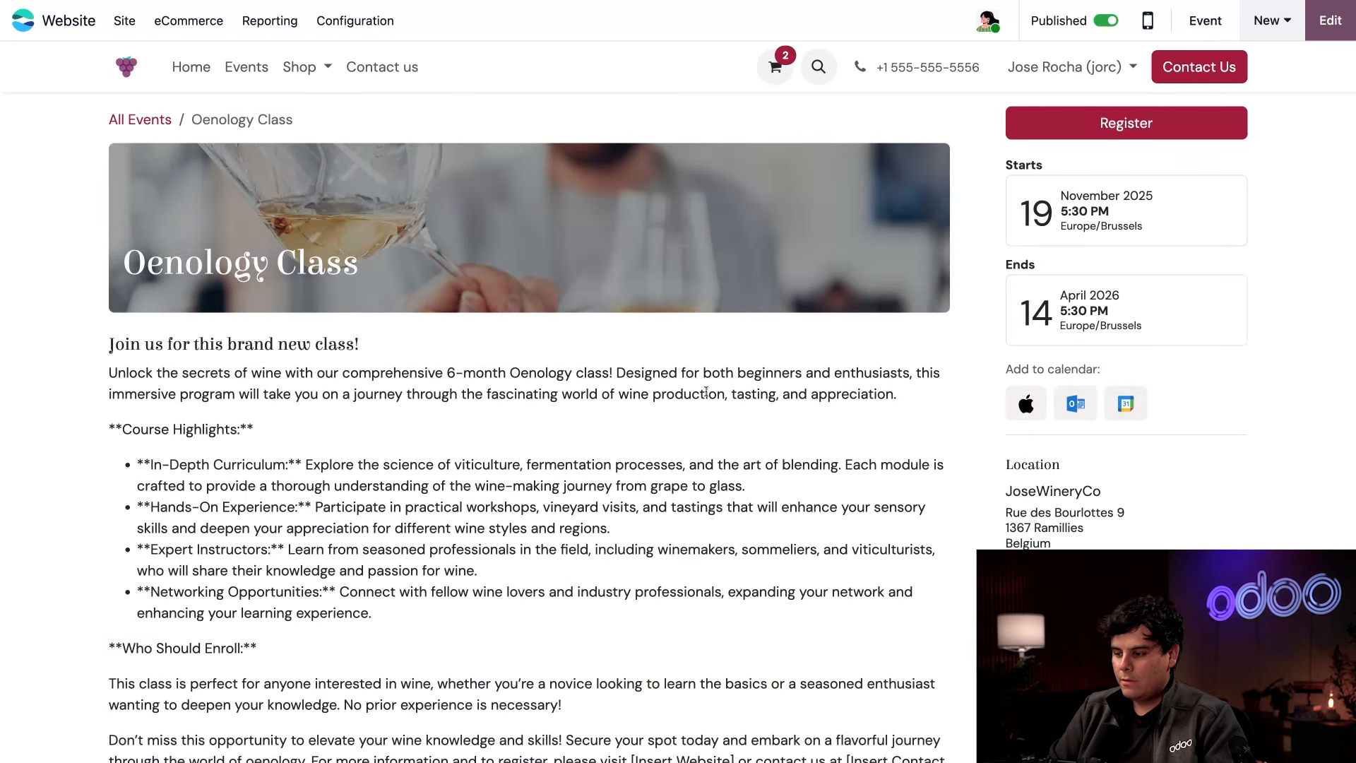